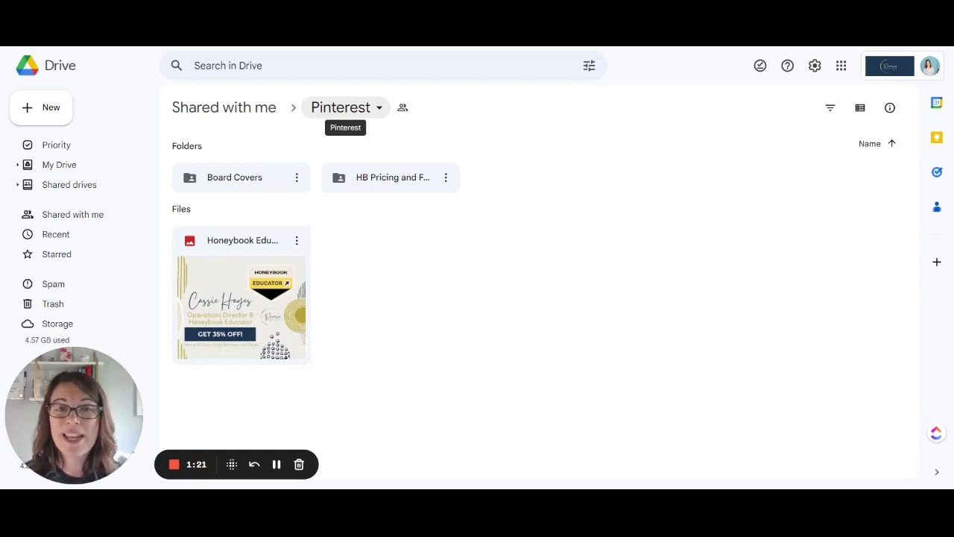
Add a shortcut to the shared Pinterest folder inside the Marketing folder
{"action": "left_click", "coordinate": [379, 110]}
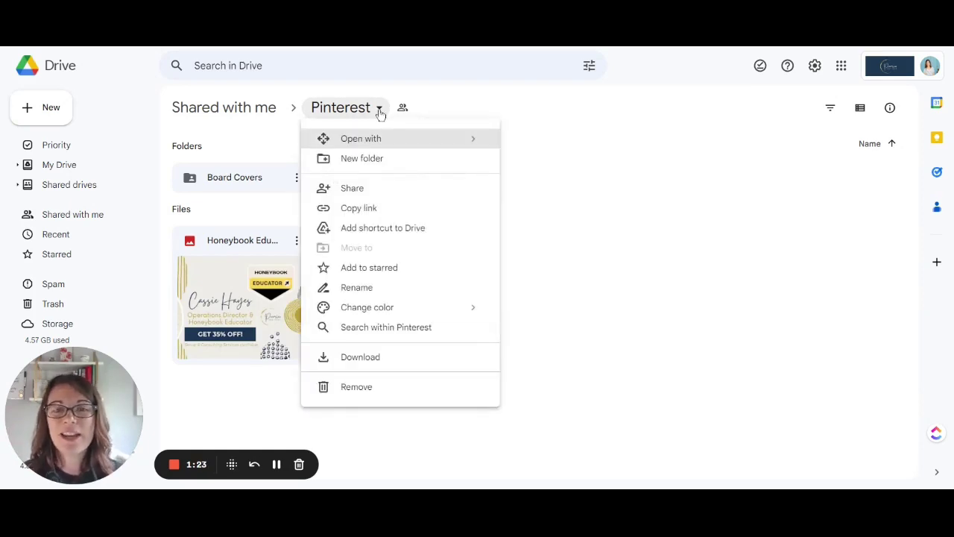
{"action": "left_click", "coordinate": [392, 232]}
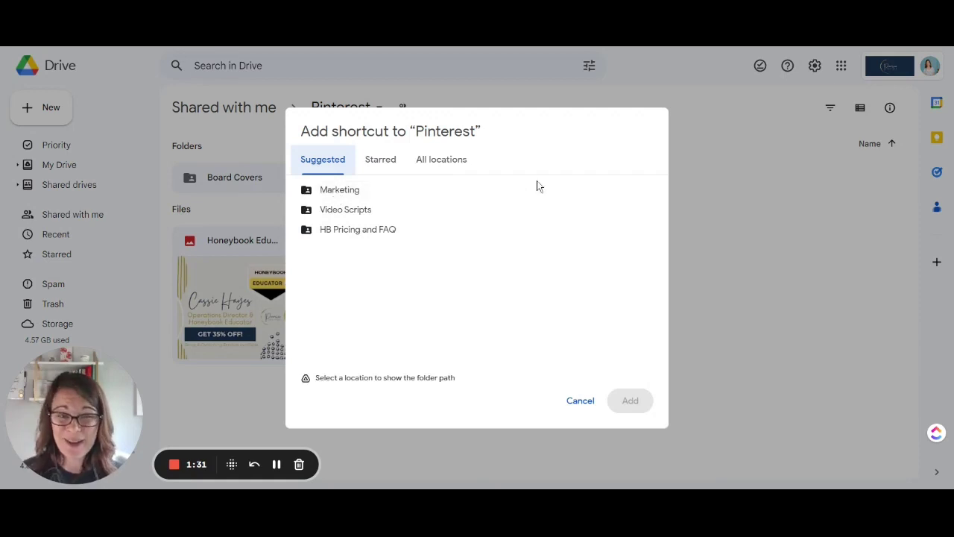
{"action": "left_click", "coordinate": [602, 192]}
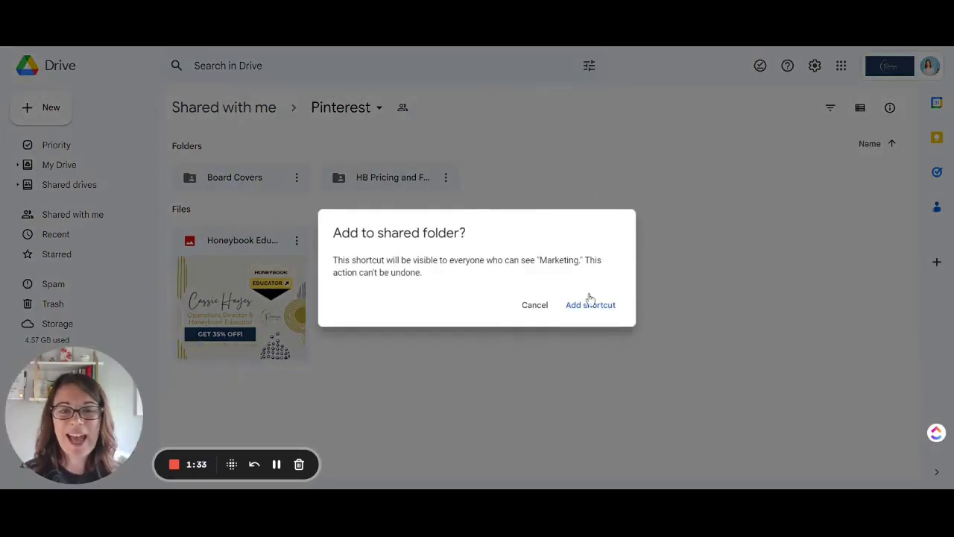
{"action": "left_click", "coordinate": [589, 301]}
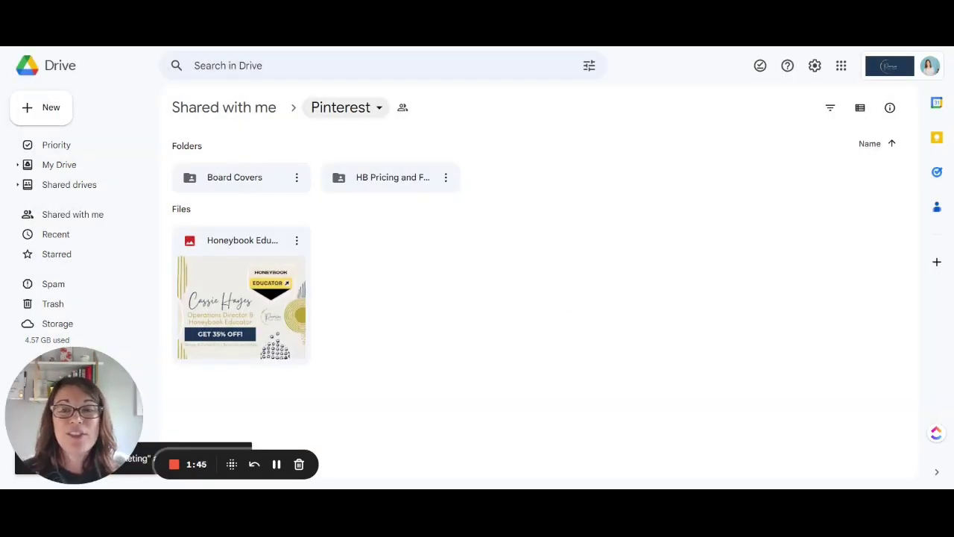
Expand the My Drive tree to Marketing and open the new Pinterest shortcut
{"action": "left_click", "coordinate": [18, 165]}
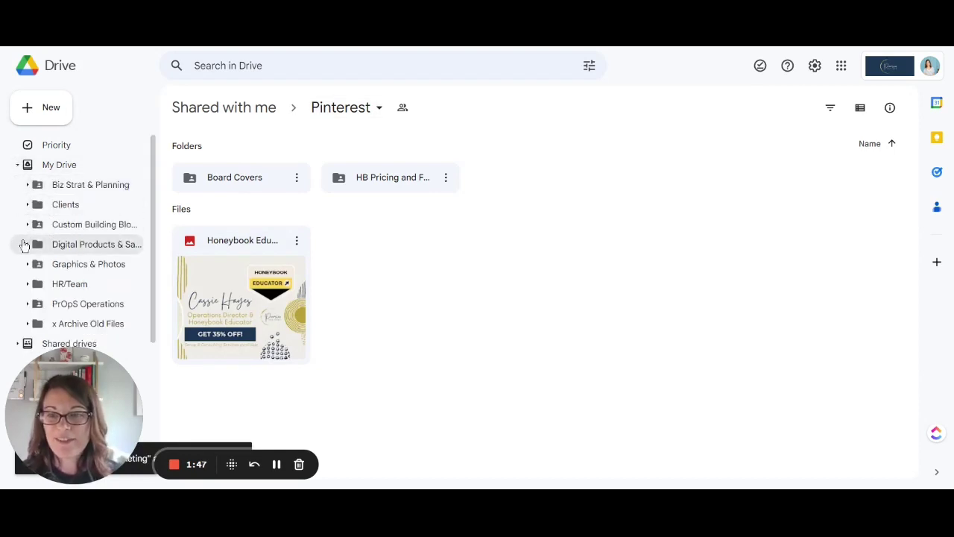
{"action": "scroll", "coordinate": [23, 187], "scroll_direction": "down", "scroll_amount": 1}
{"action": "left_click", "coordinate": [27, 183]}
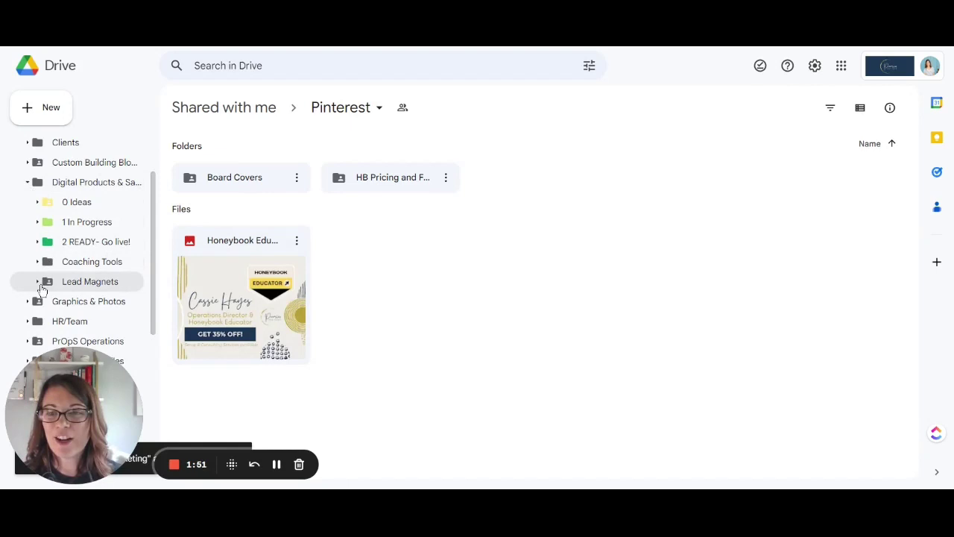
{"action": "left_click", "coordinate": [28, 183]}
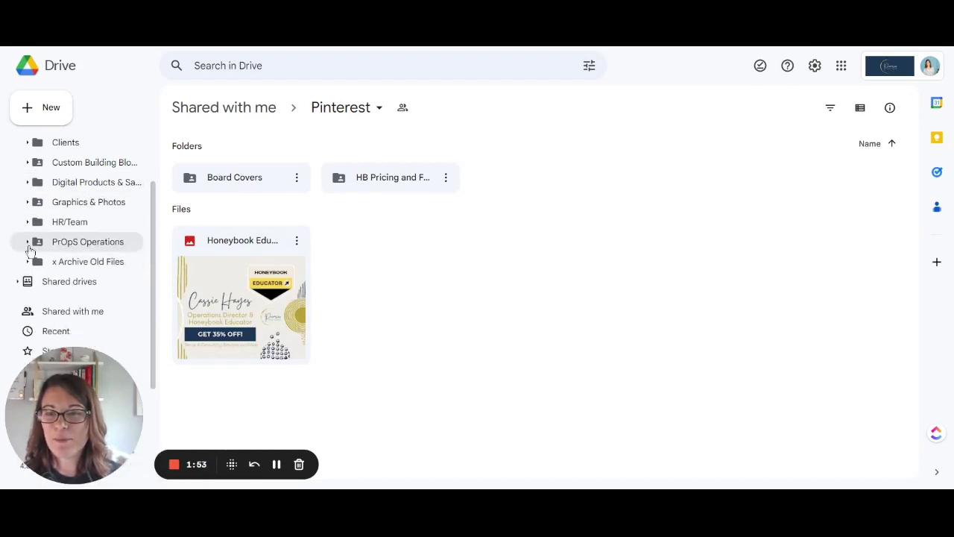
{"action": "scroll", "coordinate": [28, 212], "scroll_direction": "up", "scroll_amount": 1}
{"action": "left_click", "coordinate": [27, 184]}
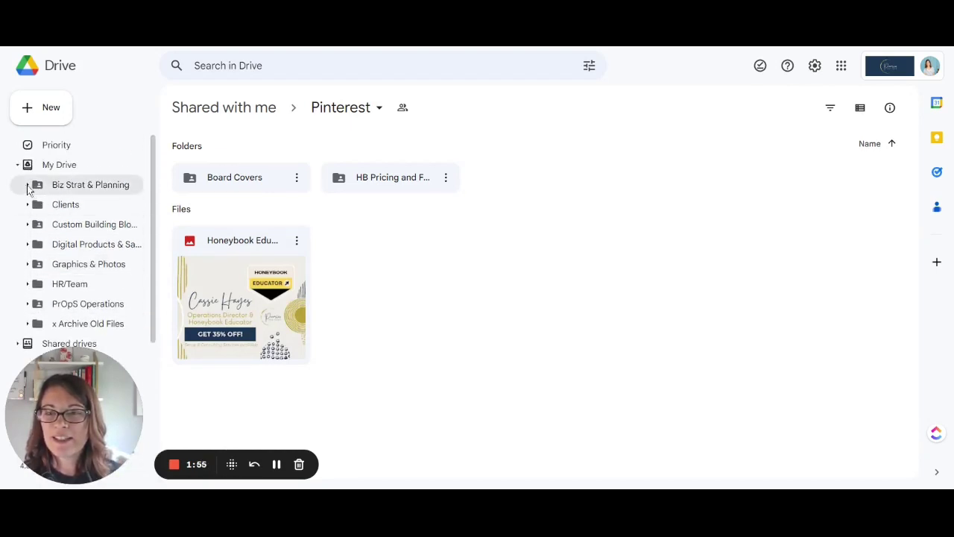
{"action": "scroll", "coordinate": [60, 212], "scroll_direction": "down", "scroll_amount": 1}
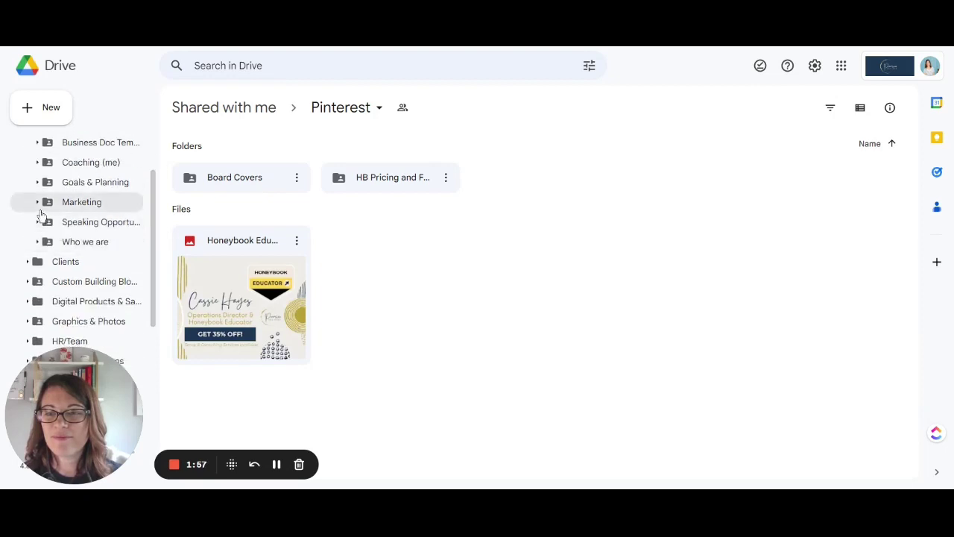
{"action": "left_click", "coordinate": [38, 202]}
{"action": "scroll", "coordinate": [77, 242], "scroll_direction": "down", "scroll_amount": 1}
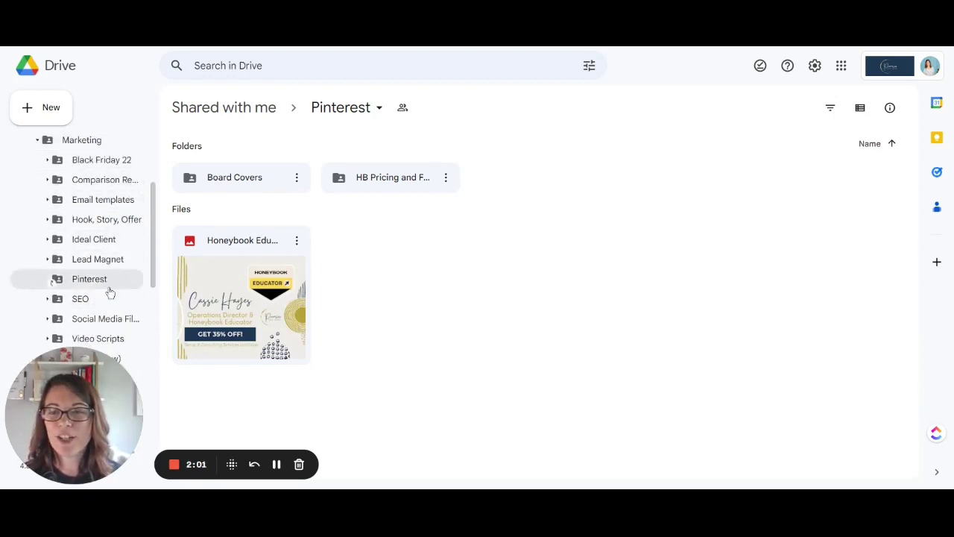
{"action": "left_click", "coordinate": [100, 165]}
{"action": "left_click", "coordinate": [59, 281]}
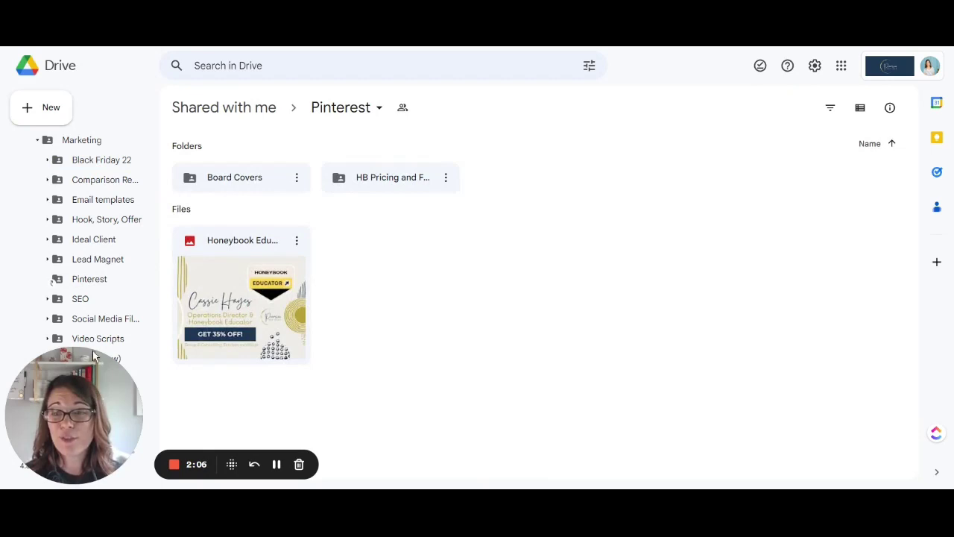
{"action": "scroll", "coordinate": [79, 358], "scroll_direction": "down", "scroll_amount": 10}
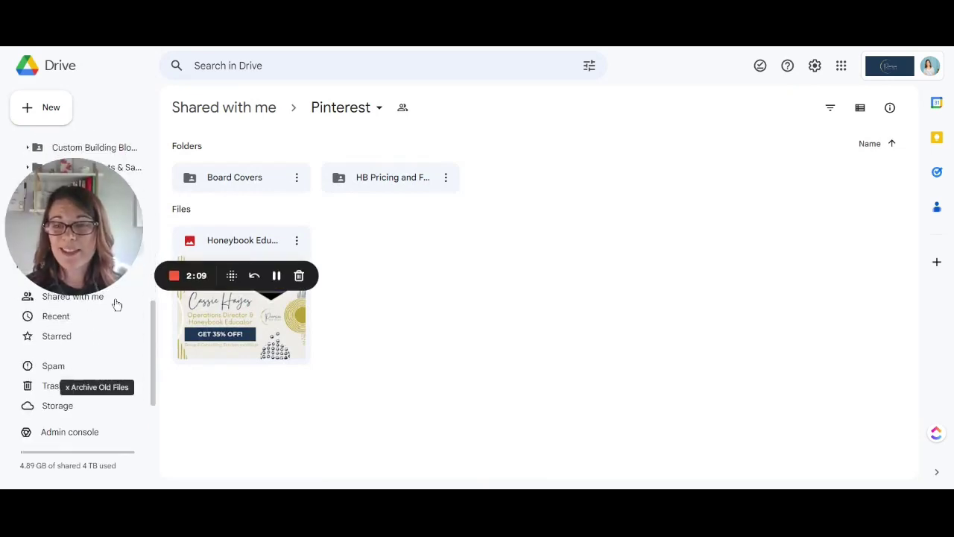
{"action": "left_click", "coordinate": [90, 298]}
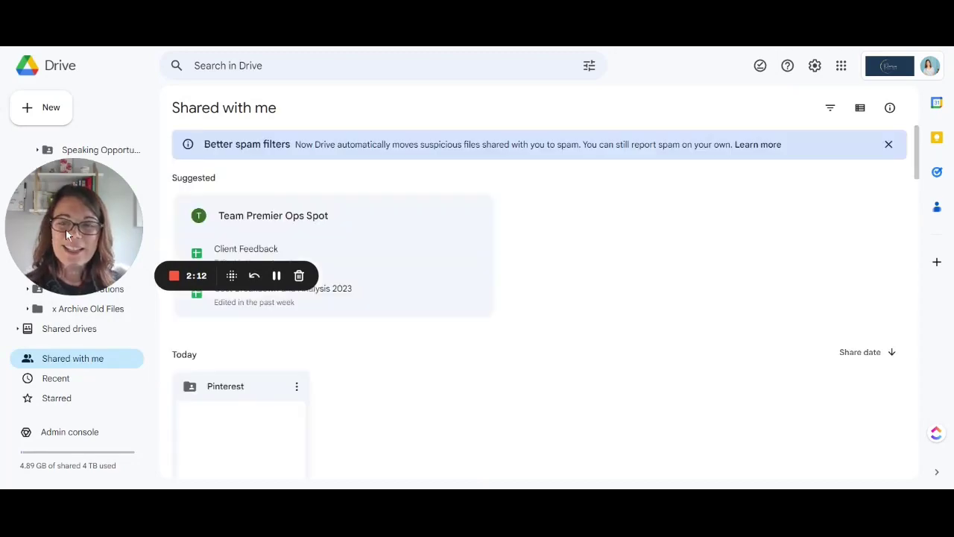
{"action": "scroll", "coordinate": [616, 345], "scroll_direction": "down", "scroll_amount": 10}
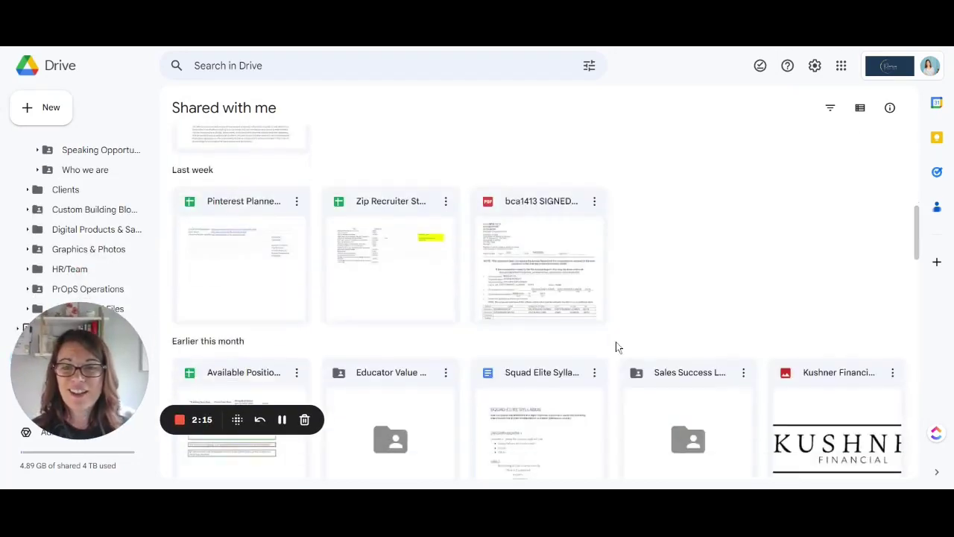
{"action": "scroll", "coordinate": [616, 346], "scroll_direction": "down", "scroll_amount": 15}
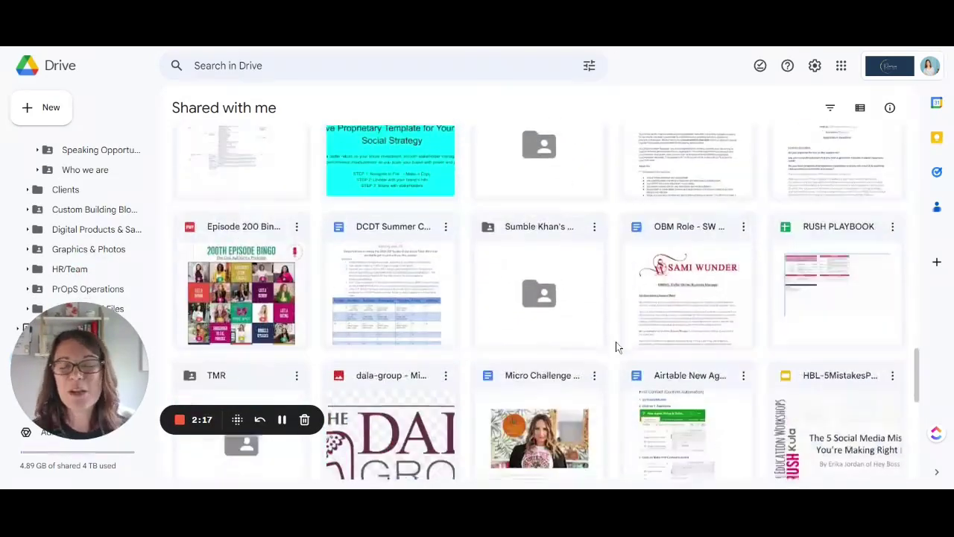
{"action": "scroll", "coordinate": [617, 346], "scroll_direction": "up", "scroll_amount": 20}
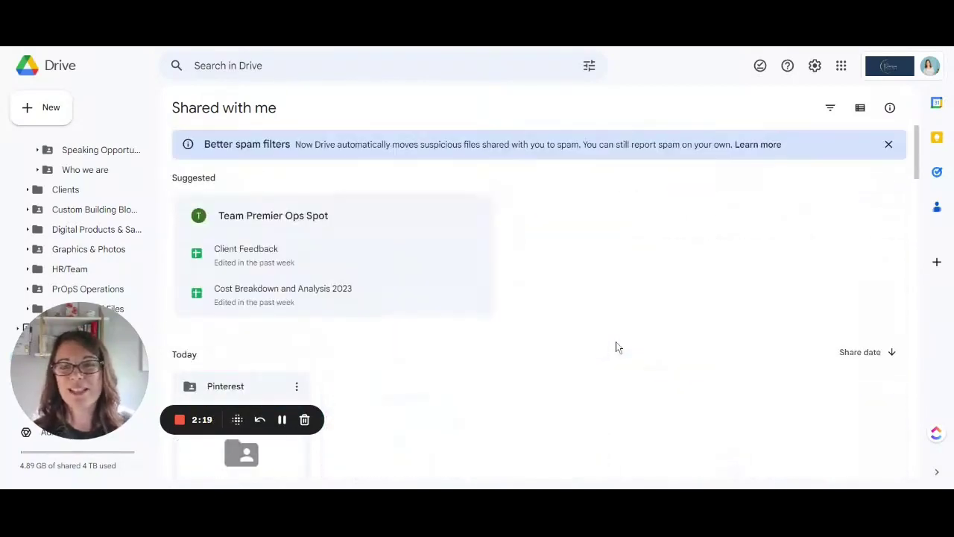
{"action": "scroll", "coordinate": [107, 220], "scroll_direction": "up", "scroll_amount": 5}
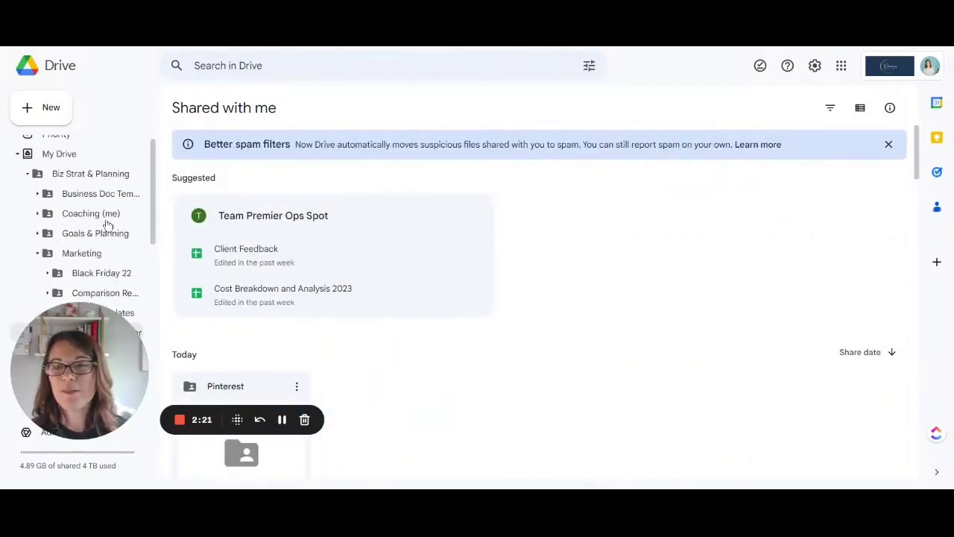
{"action": "scroll", "coordinate": [106, 224], "scroll_direction": "down", "scroll_amount": 3}
{"action": "scroll", "coordinate": [107, 223], "scroll_direction": "down", "scroll_amount": 3}
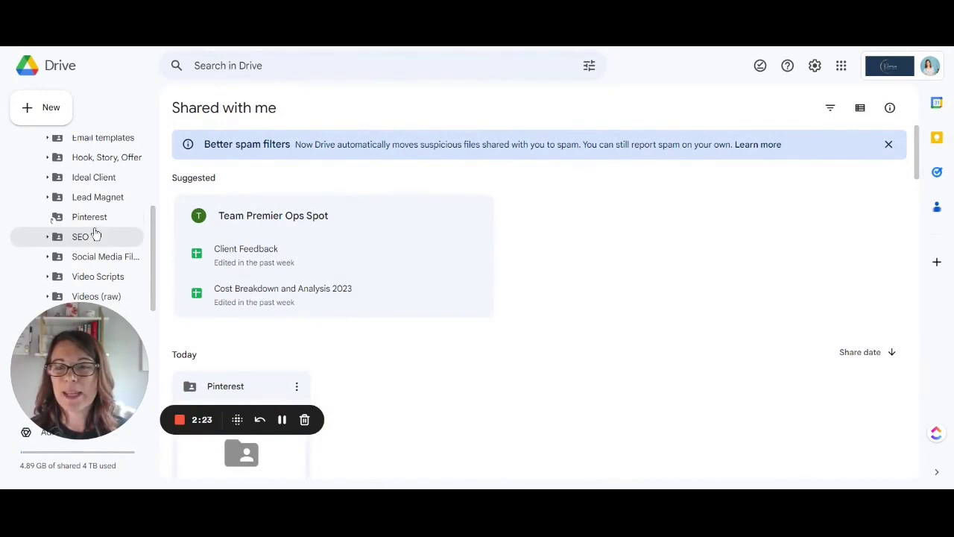
{"action": "left_click", "coordinate": [90, 217]}
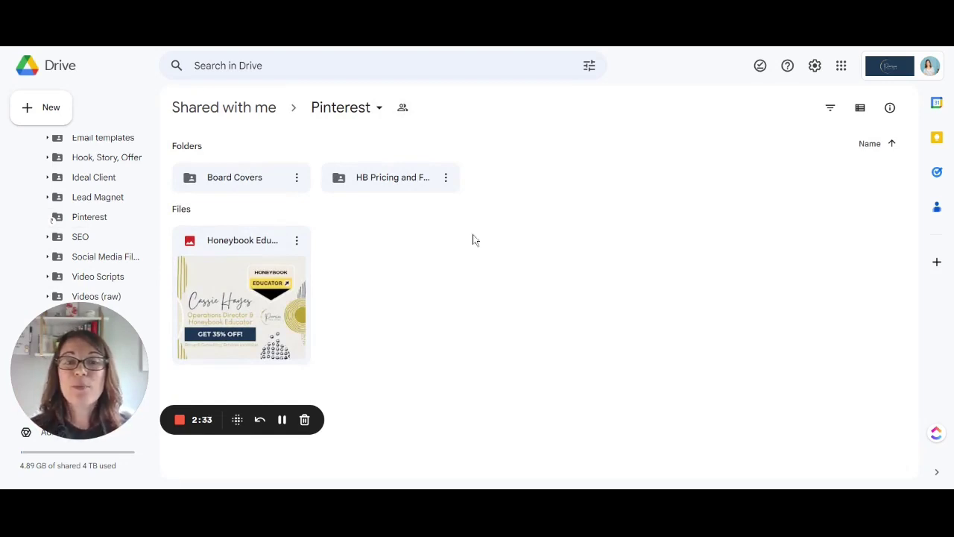
Preview the Honeybook Educator.png image and show its Approvals panel
{"action": "left_click", "coordinate": [446, 177]}
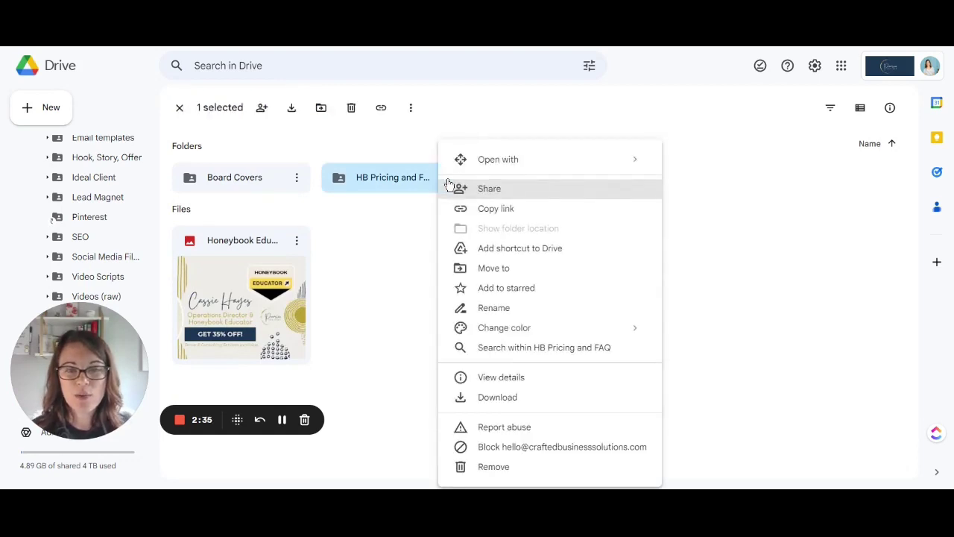
{"action": "left_click", "coordinate": [274, 275]}
{"action": "double_click", "coordinate": [273, 273]}
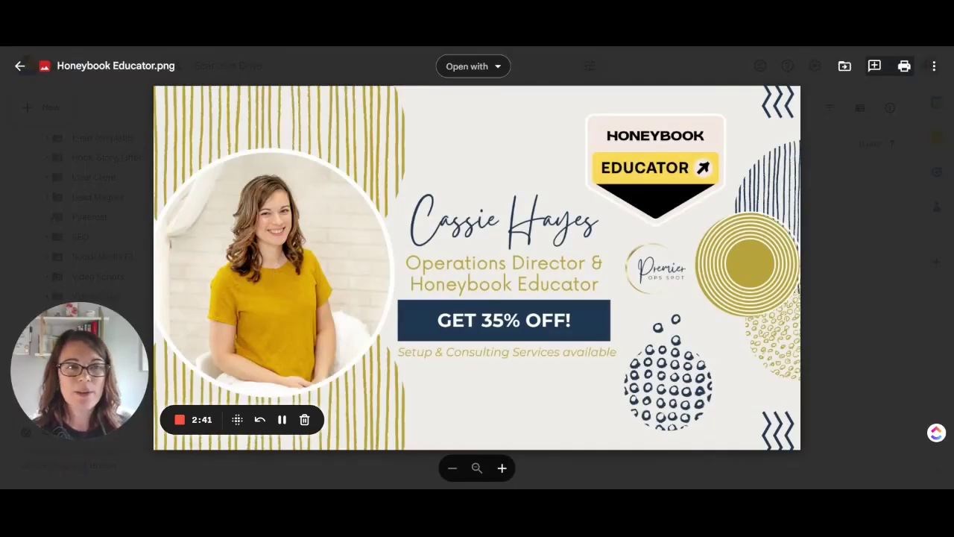
{"action": "left_click", "coordinate": [935, 68]}
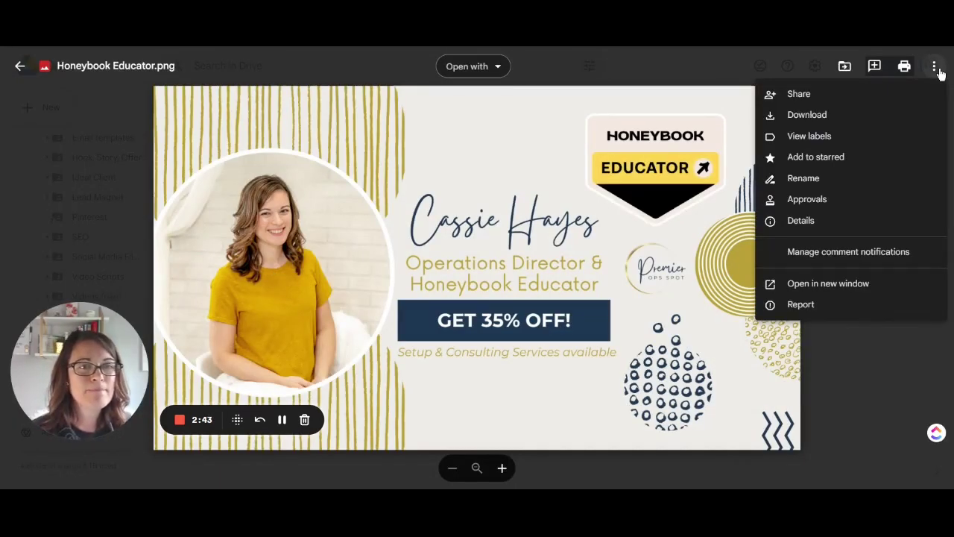
{"action": "left_click", "coordinate": [841, 210]}
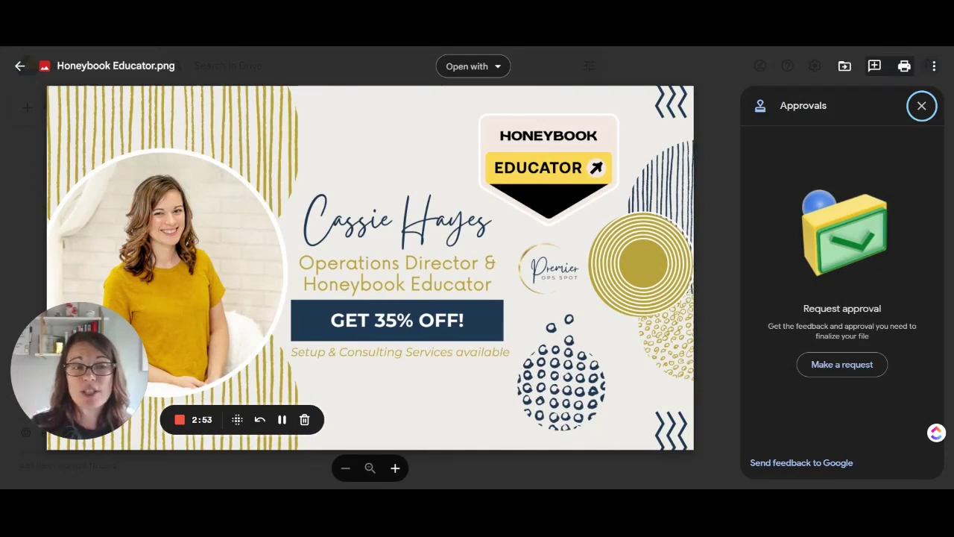
Request approval from the suggested colleague found by name and send the request
{"action": "left_click", "coordinate": [865, 367]}
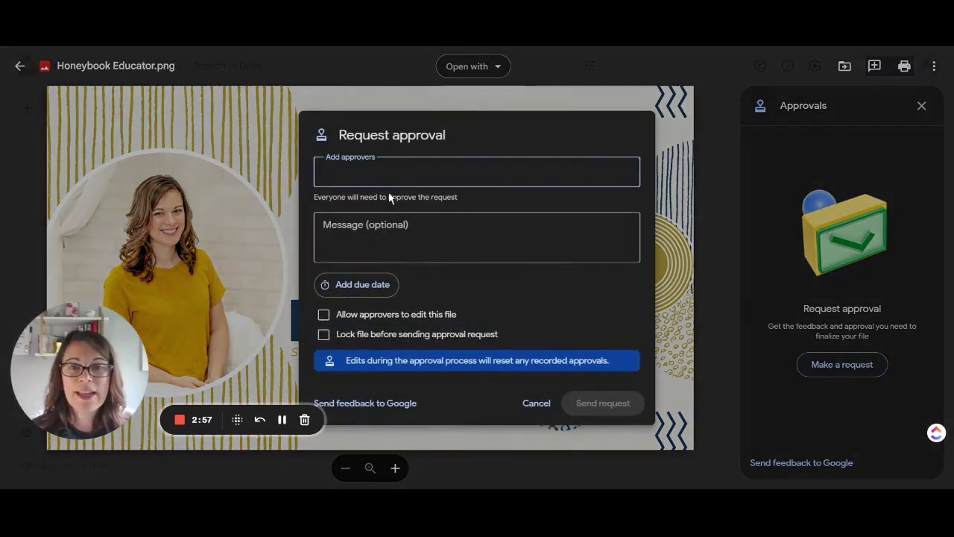
{"action": "type", "text": "hello"}
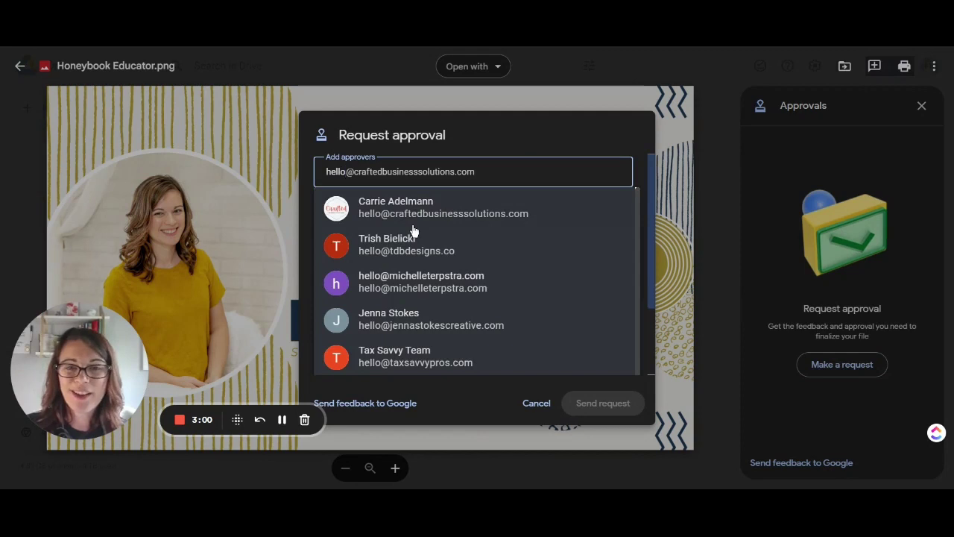
{"action": "key", "text": "Return"}
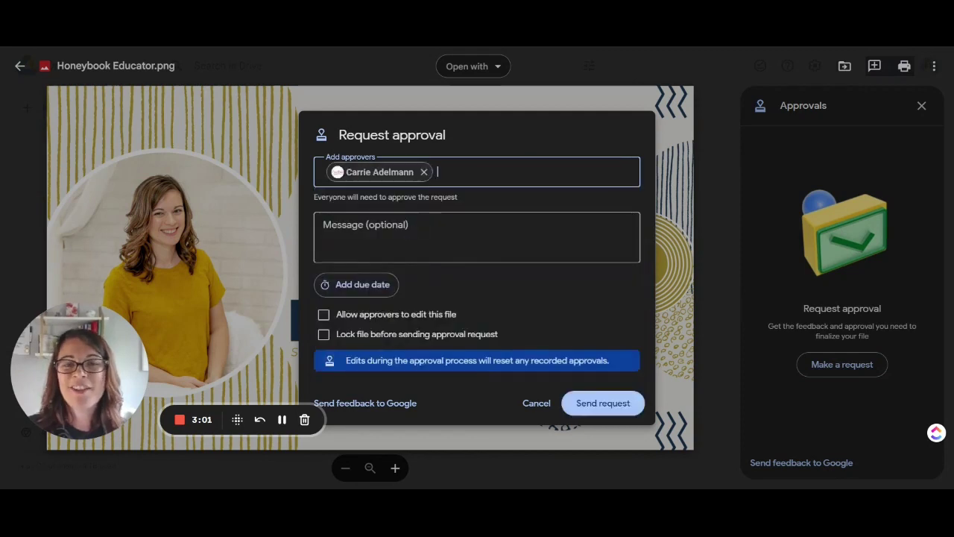
{"action": "left_click", "coordinate": [413, 231]}
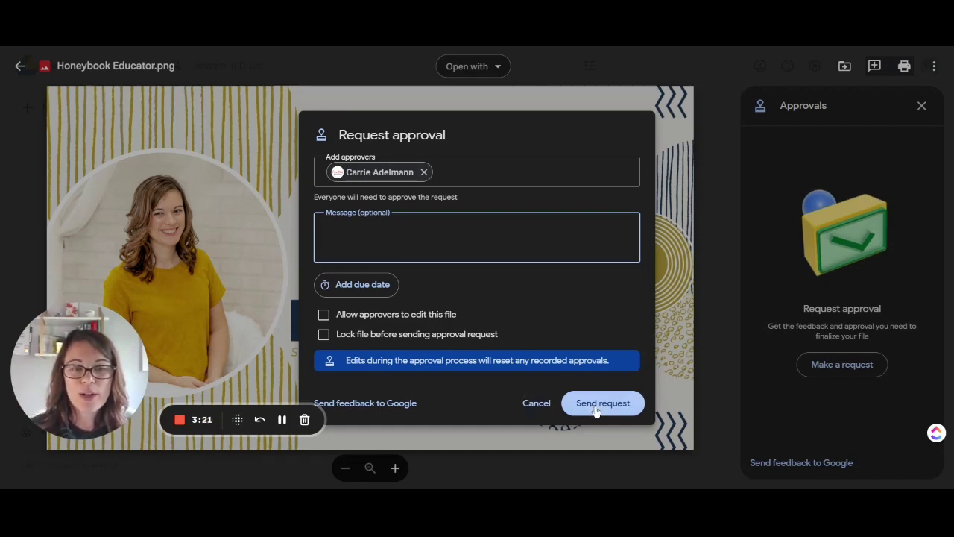
{"action": "left_click", "coordinate": [542, 411]}
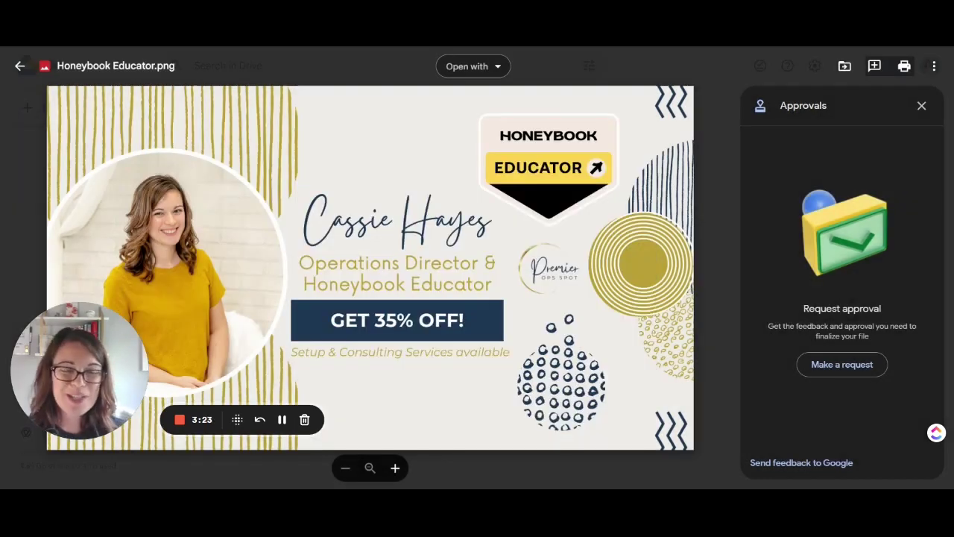
Close the approvals preview and review comments on Board Cover_Honeybook.png in Board Covers
{"action": "left_click", "coordinate": [921, 105]}
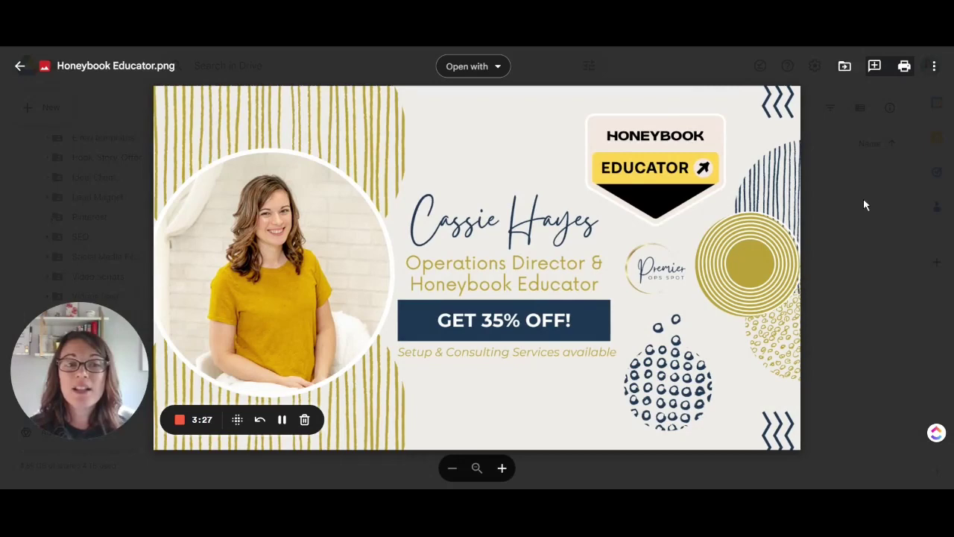
{"action": "left_click", "coordinate": [864, 202]}
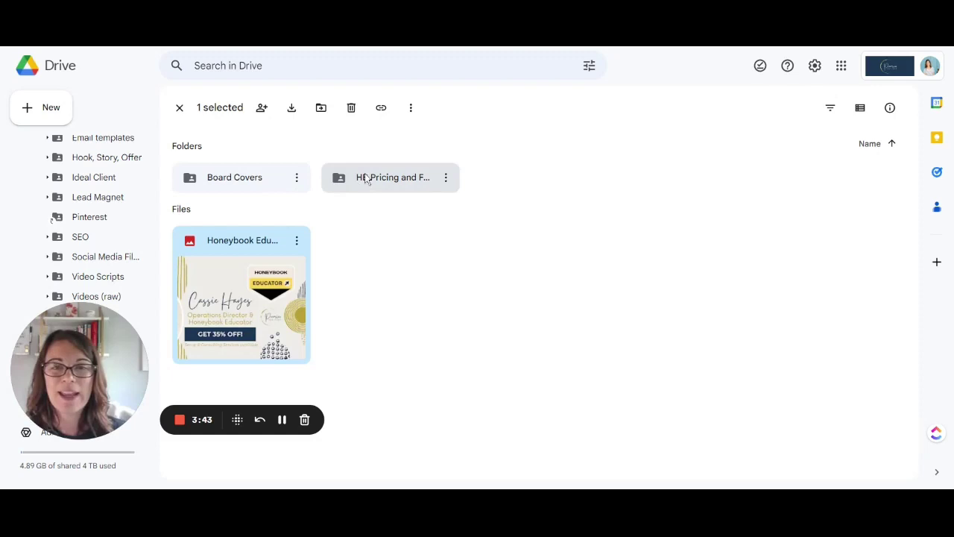
{"action": "left_click", "coordinate": [198, 181]}
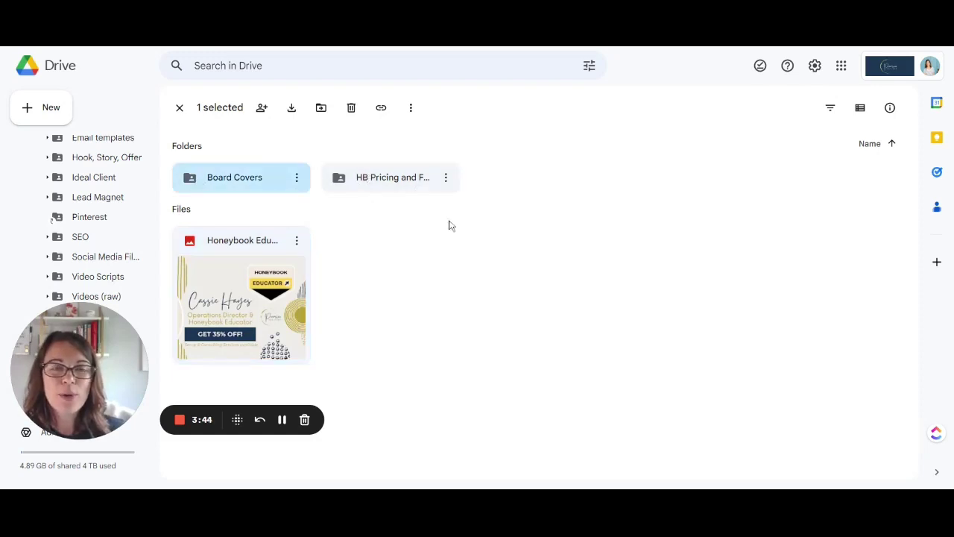
{"action": "key", "text": "Return"}
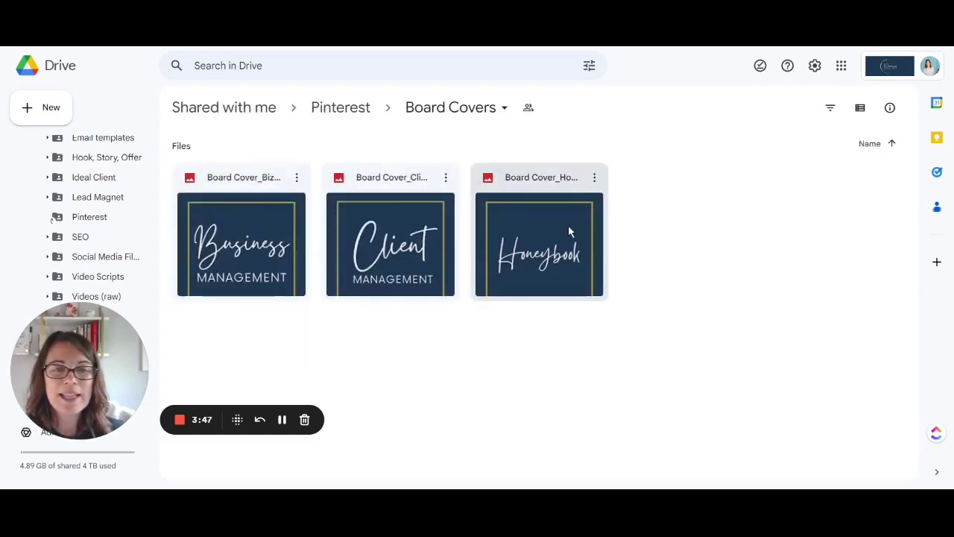
{"action": "double_click", "coordinate": [568, 231]}
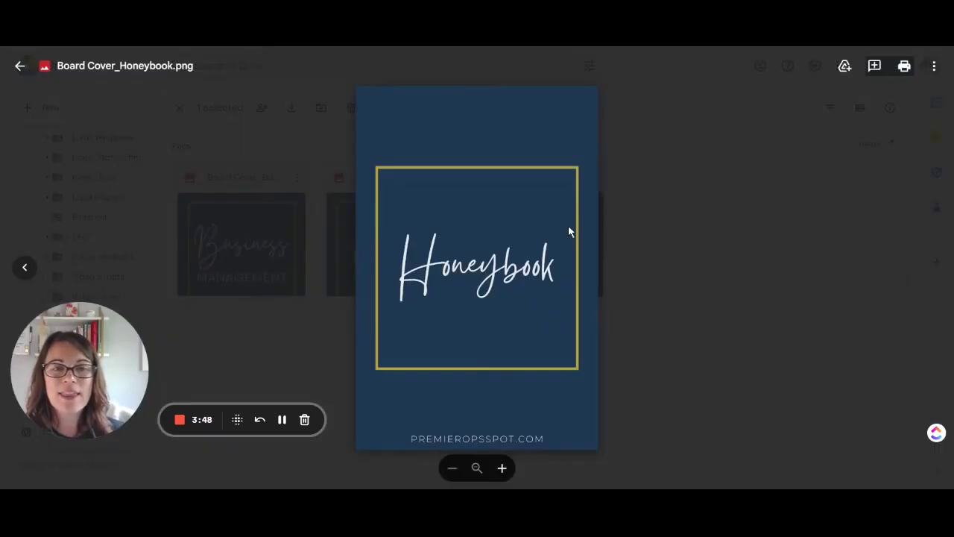
{"action": "left_click", "coordinate": [874, 66]}
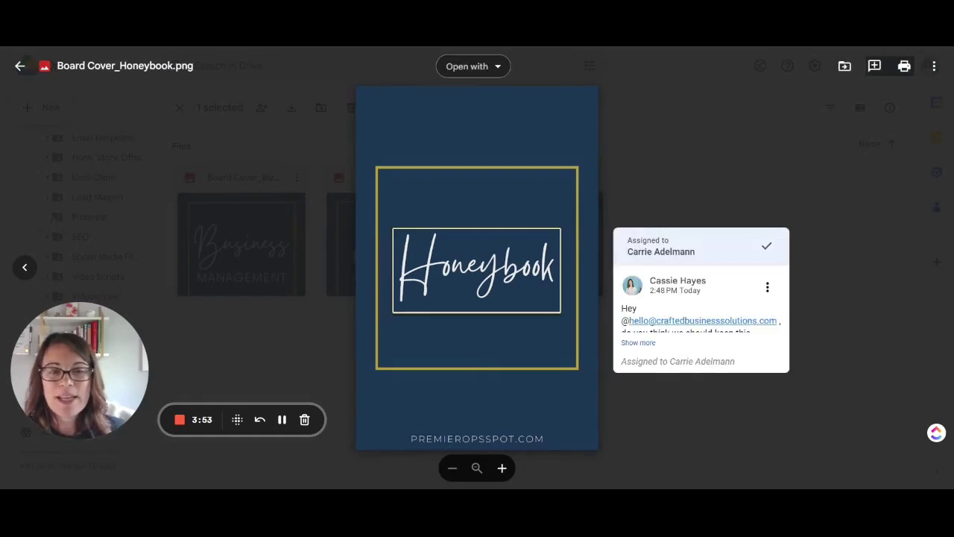
{"action": "left_click", "coordinate": [649, 161]}
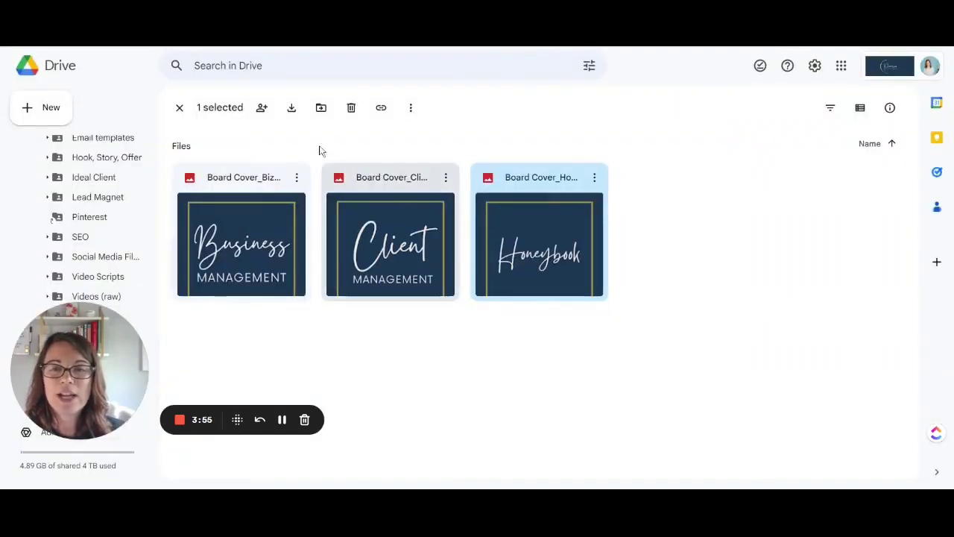
Go back to Pinterest and open the HB Pricing and FAQ folder
{"action": "left_click", "coordinate": [341, 108]}
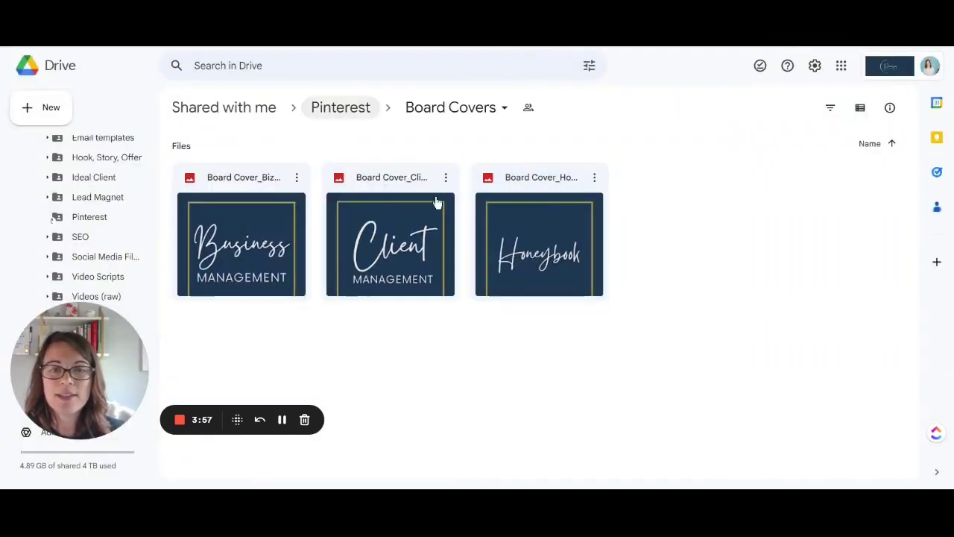
{"action": "left_click", "coordinate": [379, 180]}
{"action": "double_click", "coordinate": [379, 181]}
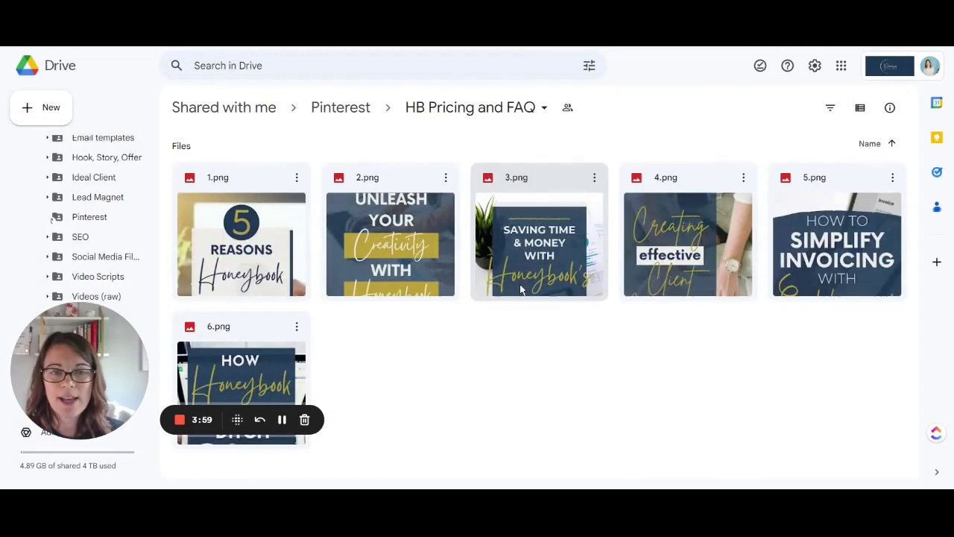
Comment on 3.png's lettering: 'Is there a way to put a box behind this text…'
{"action": "double_click", "coordinate": [565, 244]}
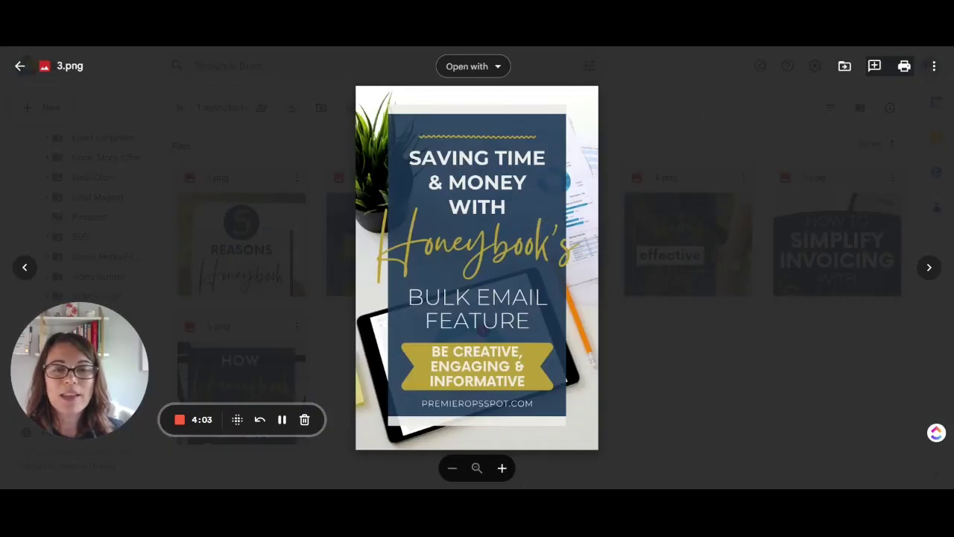
{"action": "left_click", "coordinate": [875, 66]}
{"action": "left_click_drag", "start_coordinate": [367, 200], "coordinate": [596, 290]}
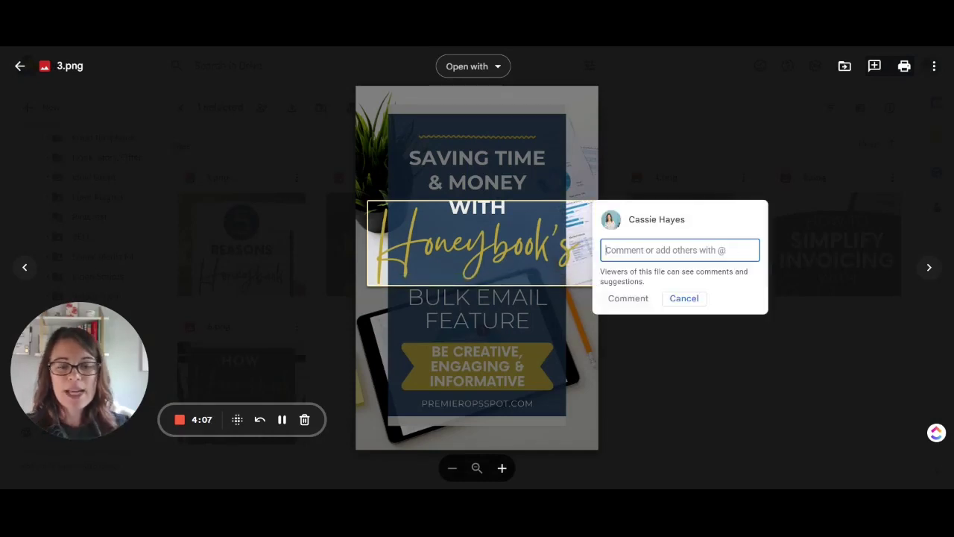
{"action": "type", "text": "Is there a way to put a box behind this text so it's easier to read when it goes off the rectangle?"}
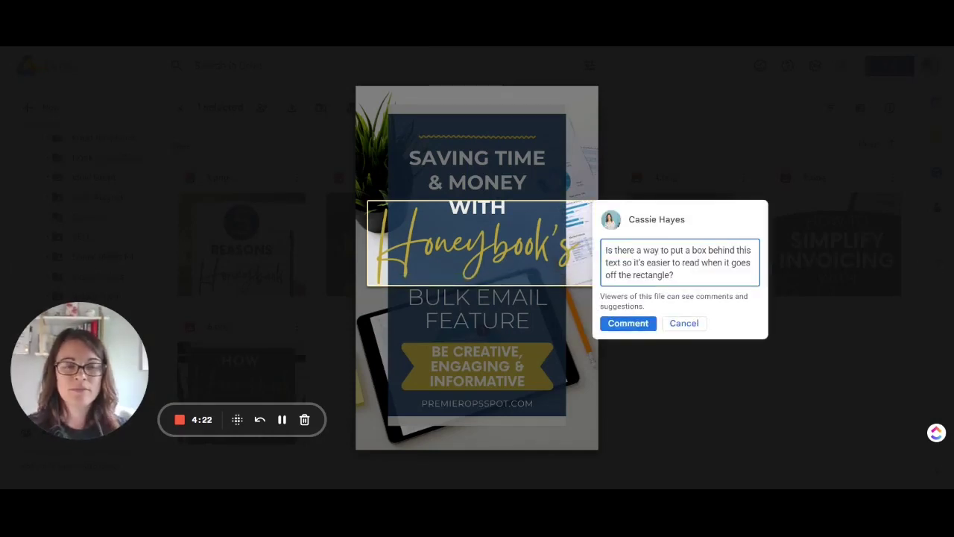
{"action": "left_click", "coordinate": [639, 326]}
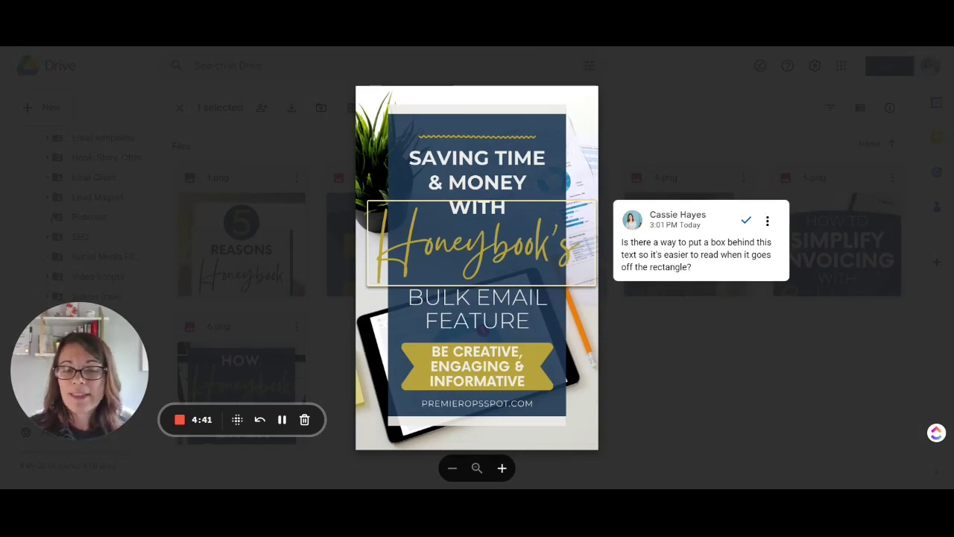
{"action": "left_click", "coordinate": [676, 346]}
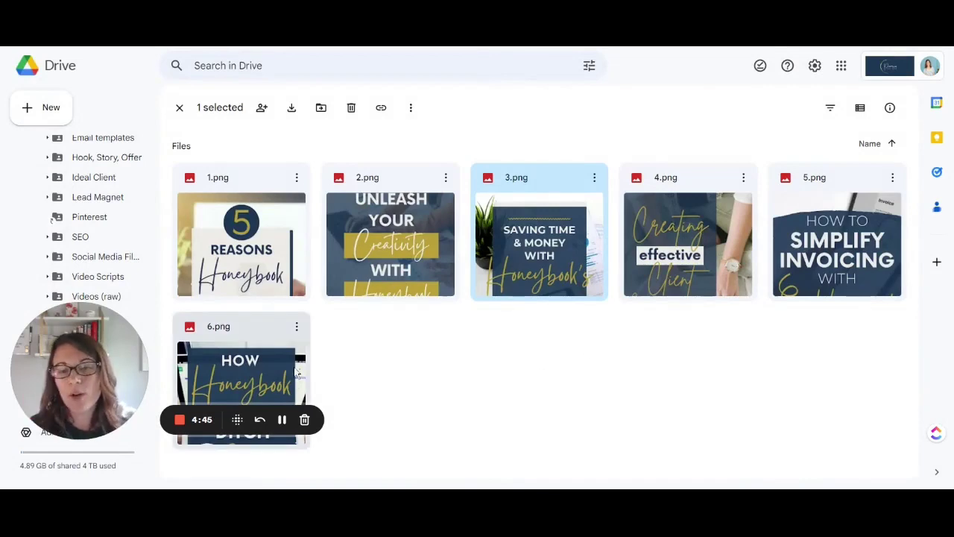
Reopen 3.png to check its new comment, then close it and clear the selection
{"action": "double_click", "coordinate": [512, 267]}
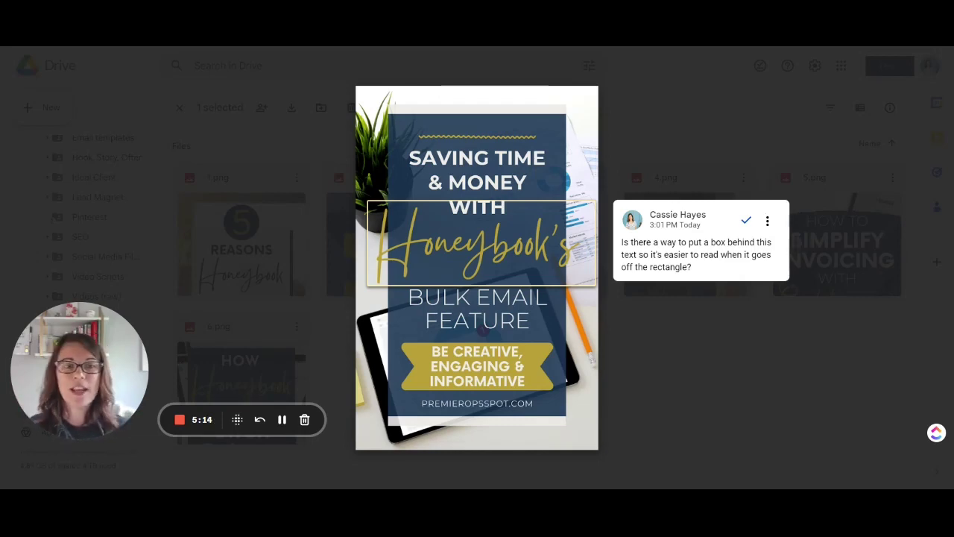
{"action": "left_click", "coordinate": [734, 347]}
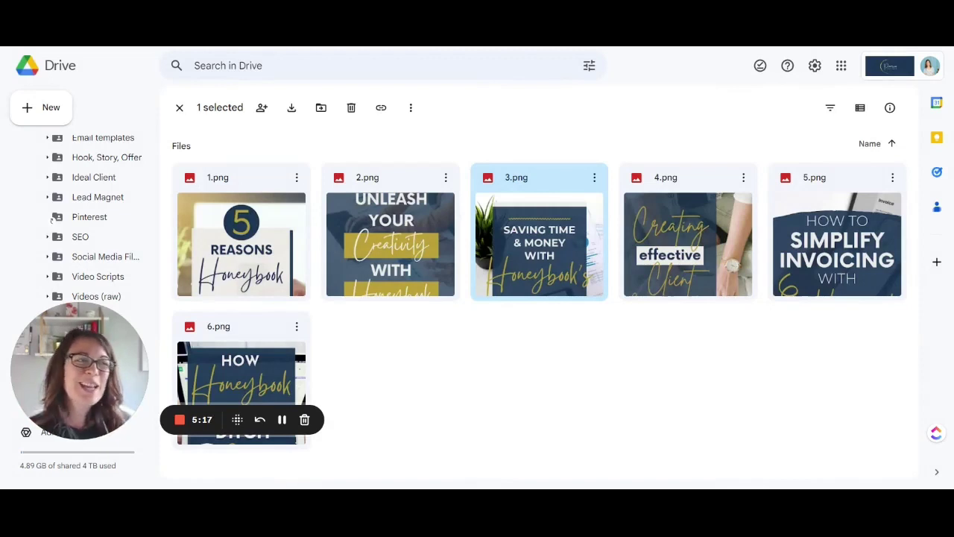
{"action": "left_click", "coordinate": [179, 108]}
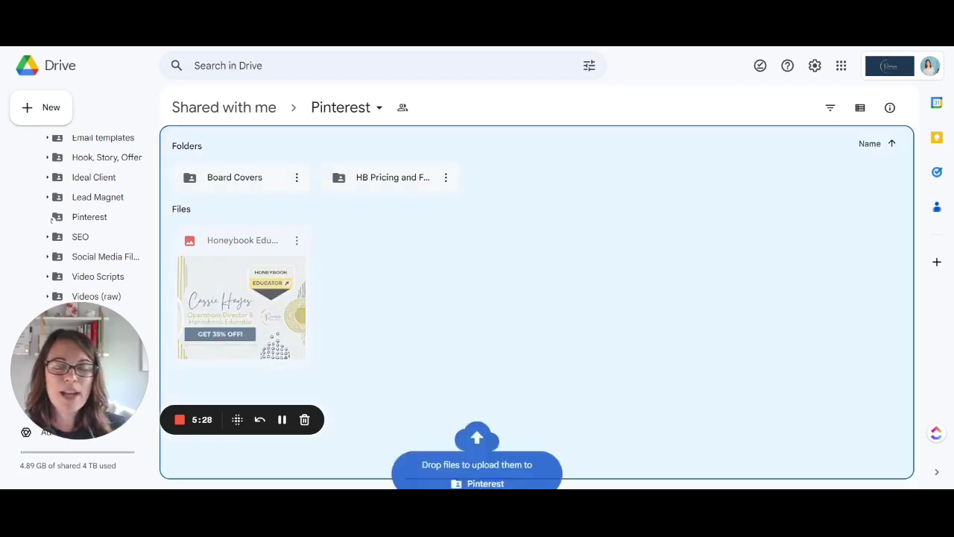
Upload the Honeybook assets folder (39 files) into Pinterest and switch to list layout
{"action": "left_click_drag", "start_coordinate": [477, 299], "coordinate": [516, 322]}
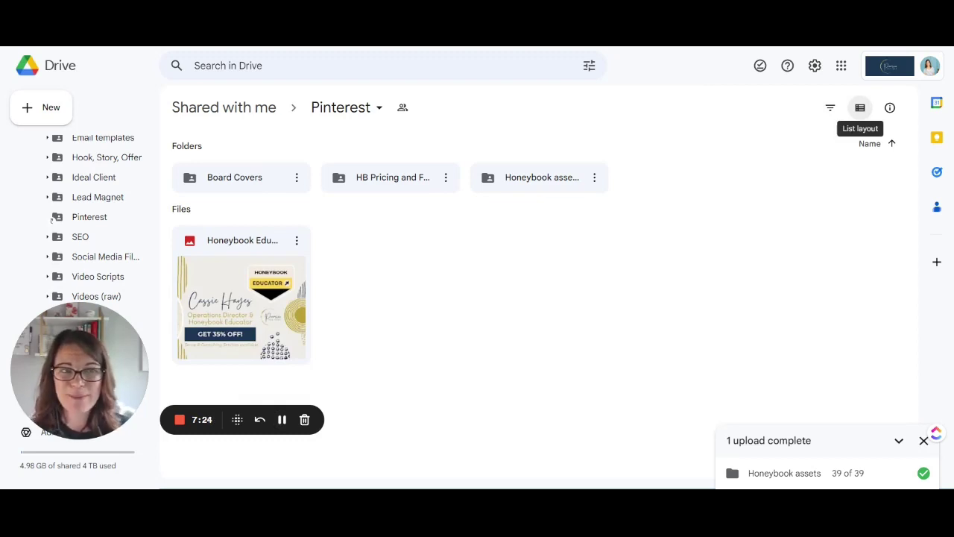
{"action": "left_click", "coordinate": [861, 107]}
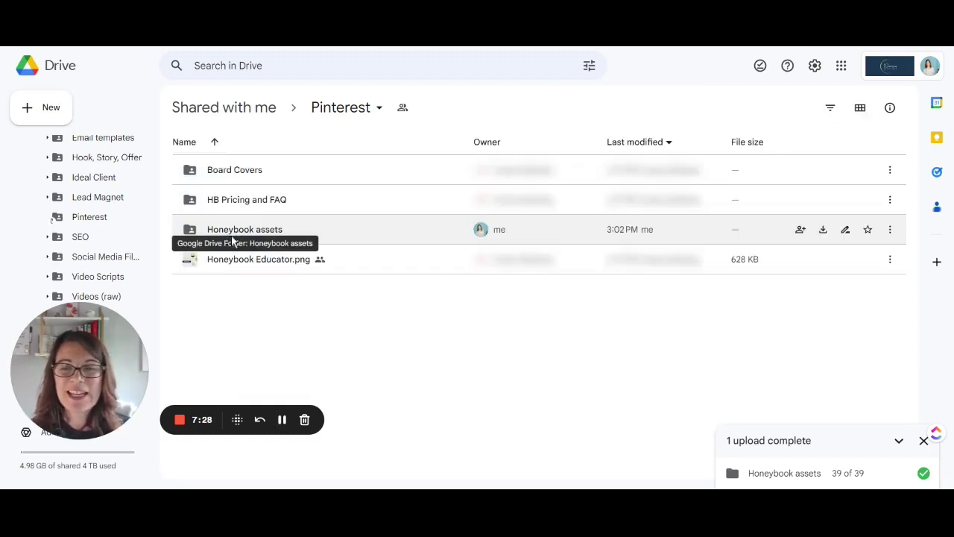